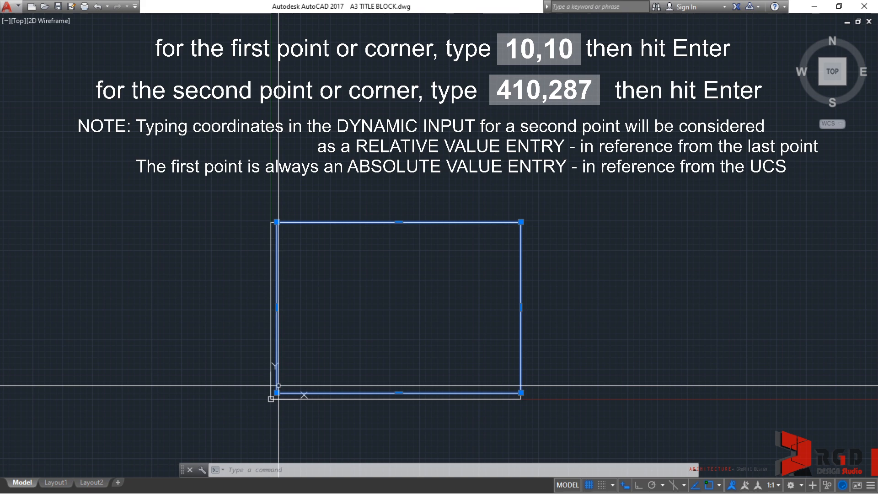
# Erase the selected inner border rectangle measuring 410 by 287
pyautogui.moveTo(276, 392)
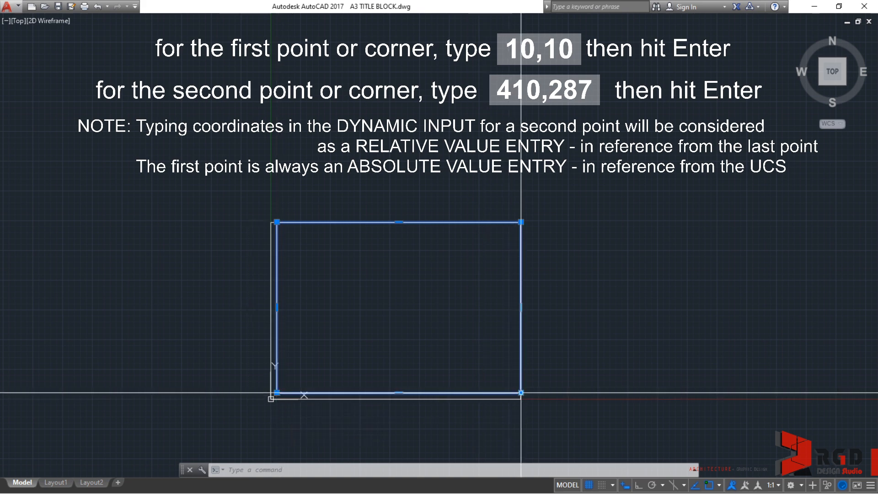
pyautogui.moveTo(521, 392)
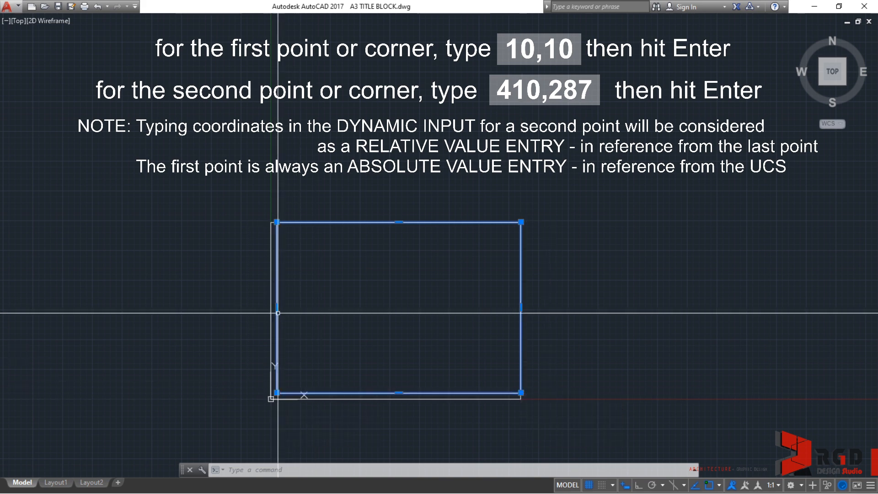
pyautogui.moveTo(276, 223)
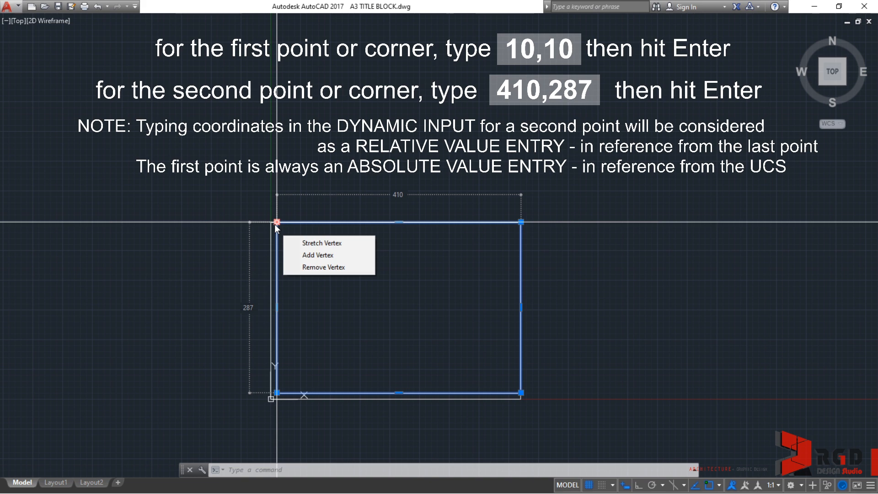
pyautogui.moveTo(521, 222)
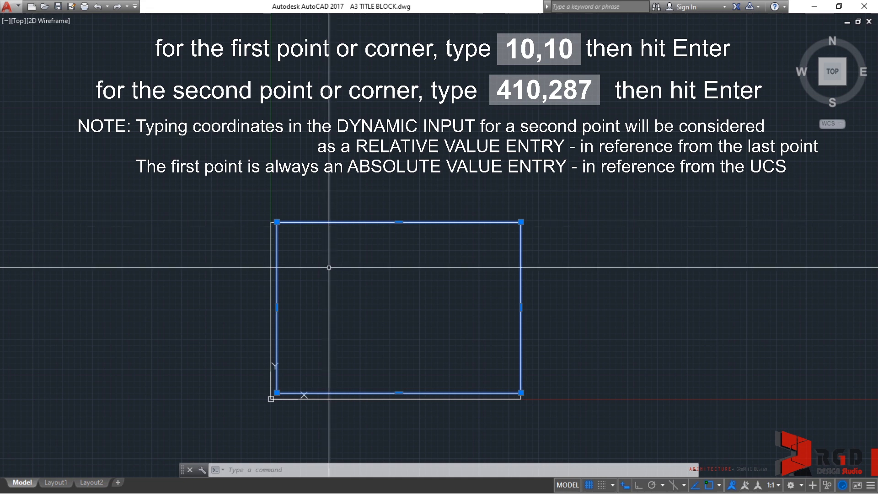
pyautogui.write('E')
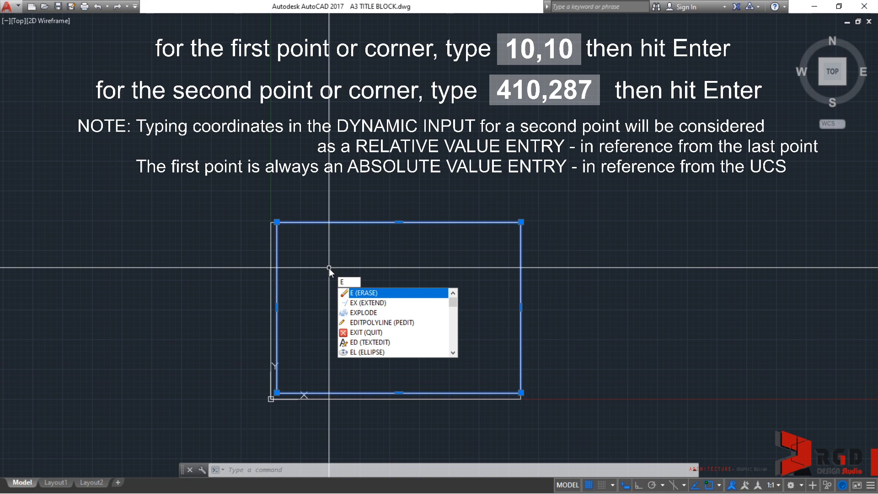
pyautogui.press('Return')
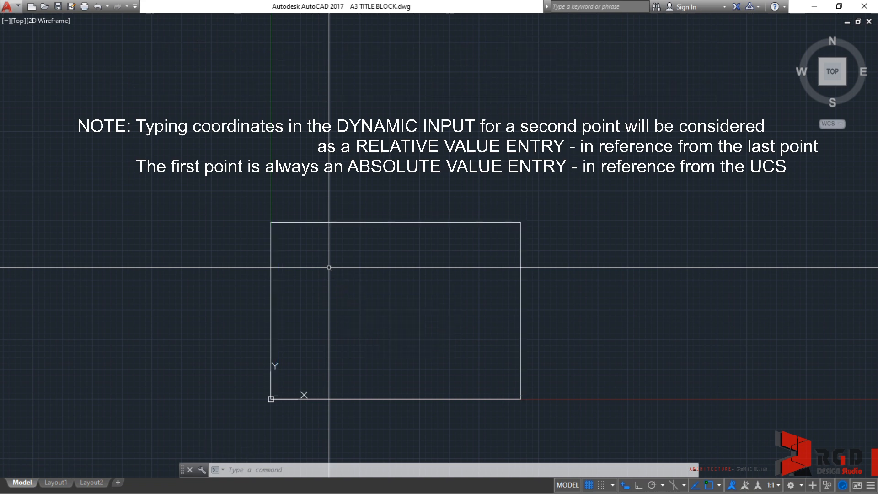
# Draw a 420 by 297 rectangle beside the existing sheet outline, starting from a freely picked lower-left corner
pyautogui.write('REC')
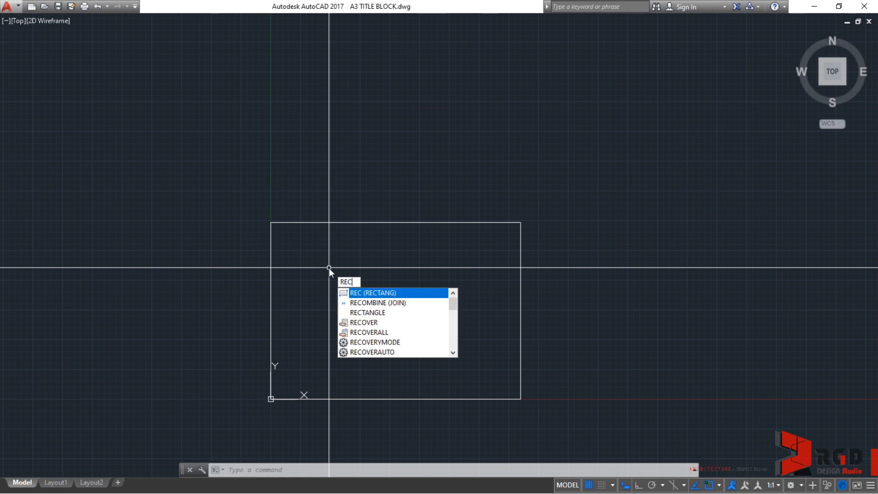
pyautogui.press('Return')
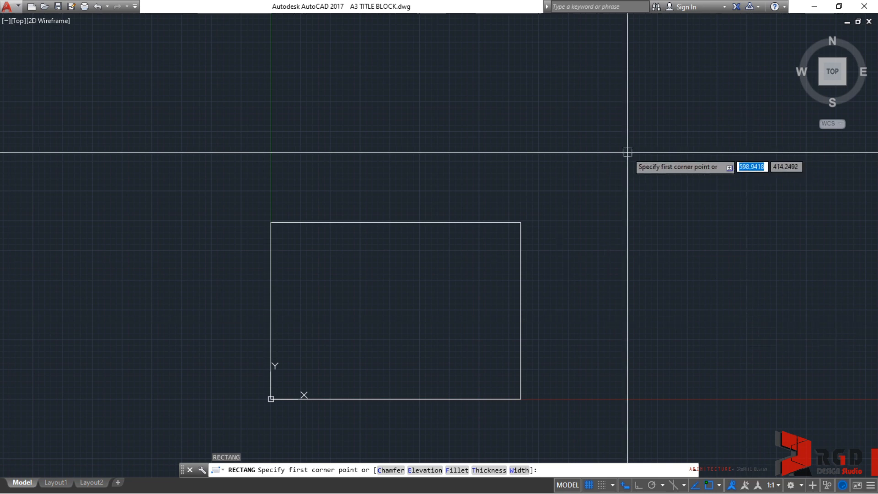
pyautogui.click(559, 369)
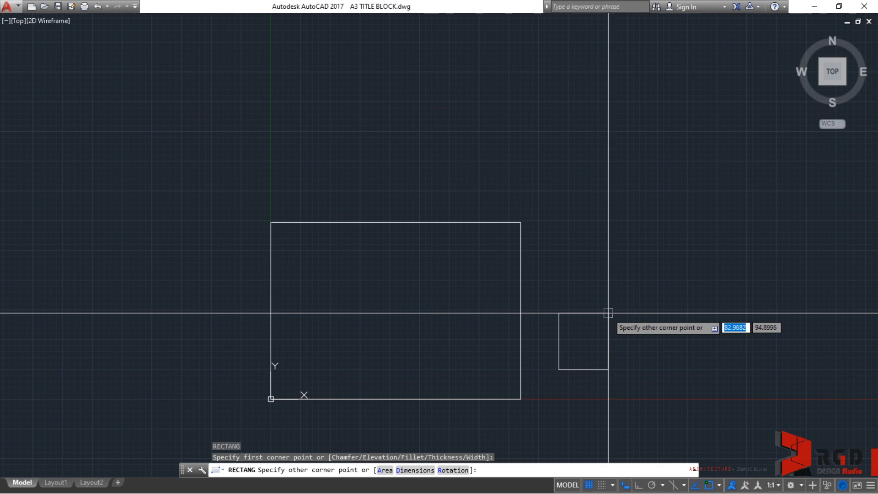
pyautogui.write('420')
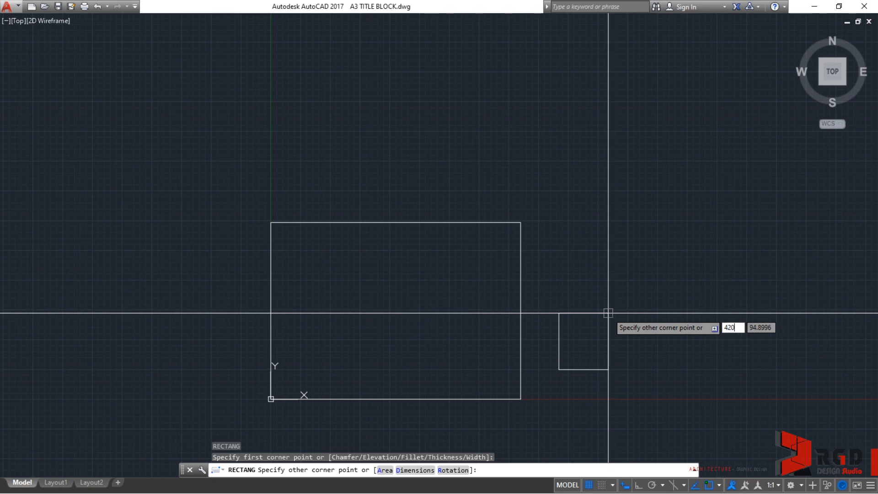
pyautogui.press('Tab')
pyautogui.write('297')
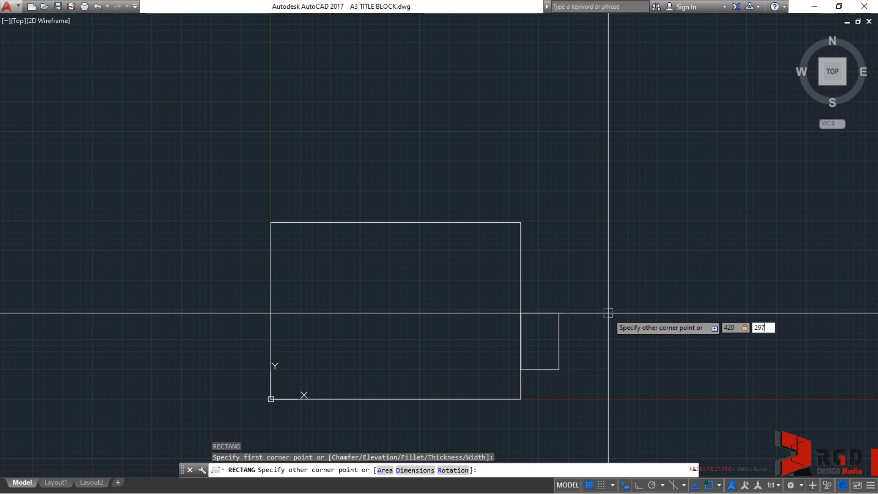
pyautogui.press('Return')
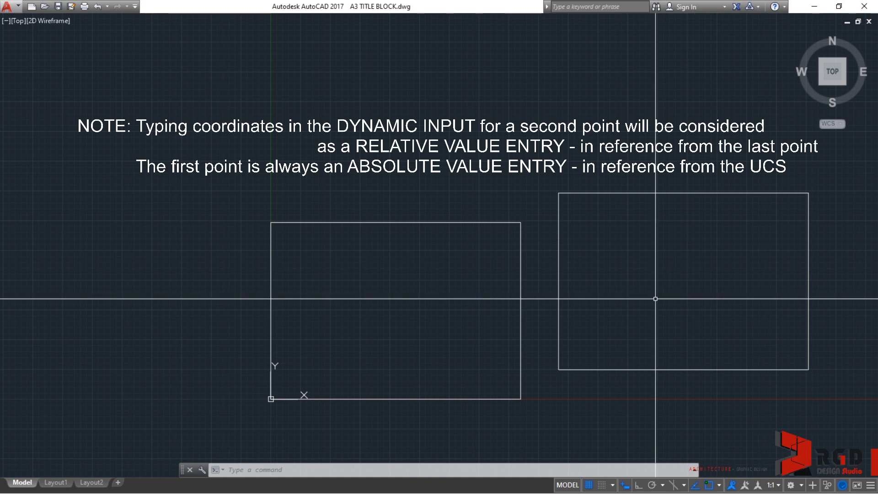
# Open the full properties of the rectangle drawn beside the sheet outline
pyautogui.click(558, 269)
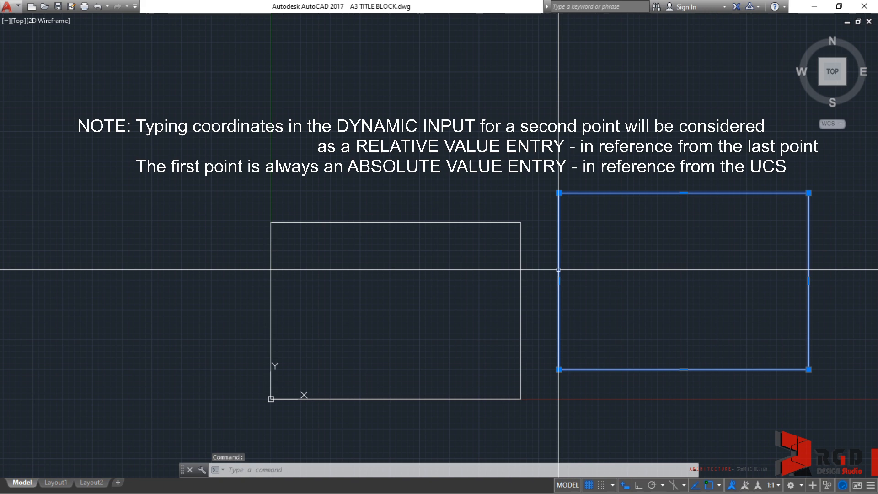
pyautogui.rightClick(558, 269)
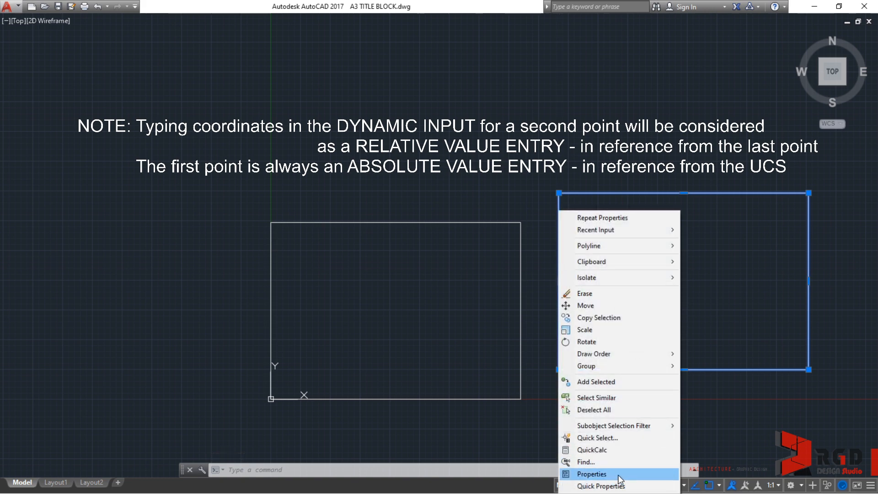
pyautogui.click(600, 475)
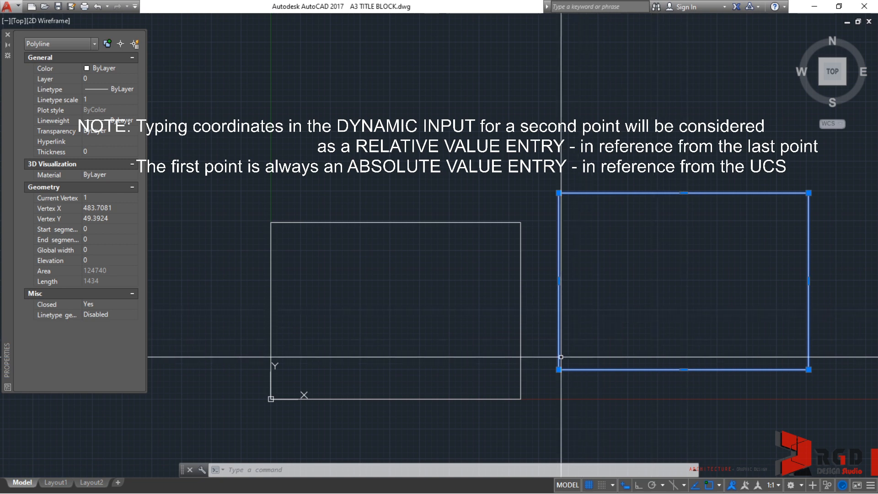
# Show the drawing coordinates readout and check the lower-left and upper-right corners of the selected rectangle
pyautogui.click(871, 485)
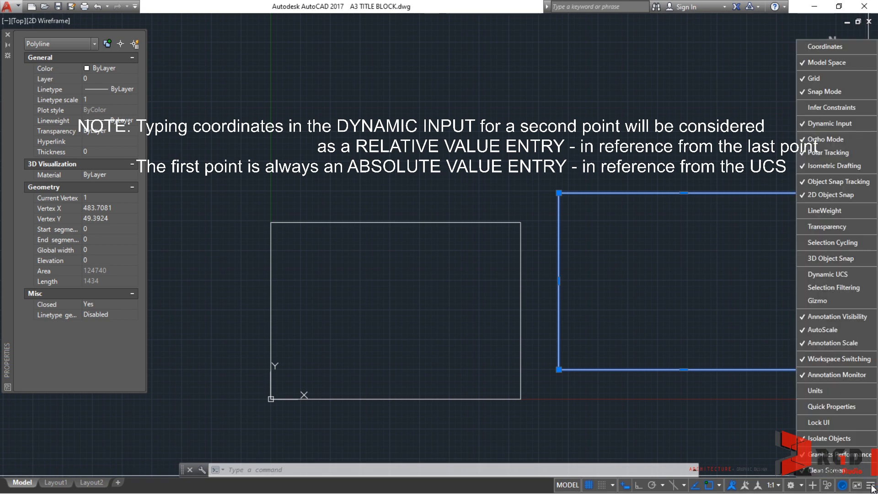
pyautogui.click(801, 46)
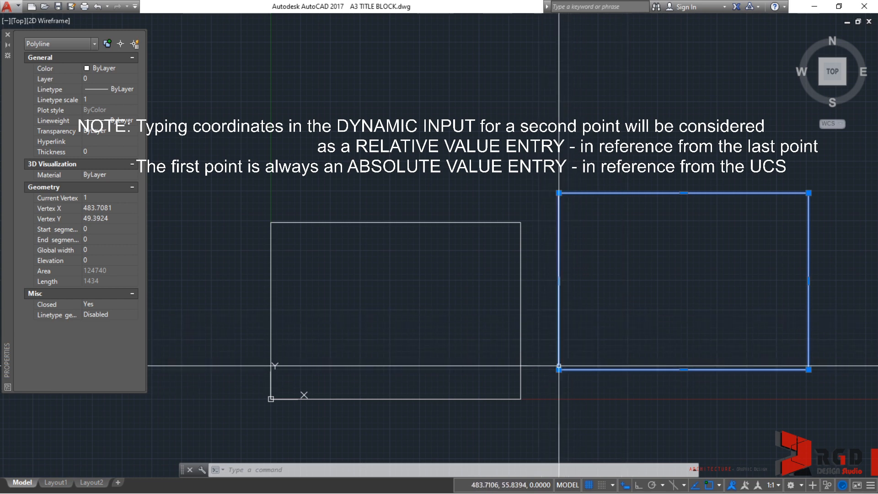
pyautogui.moveTo(559, 369)
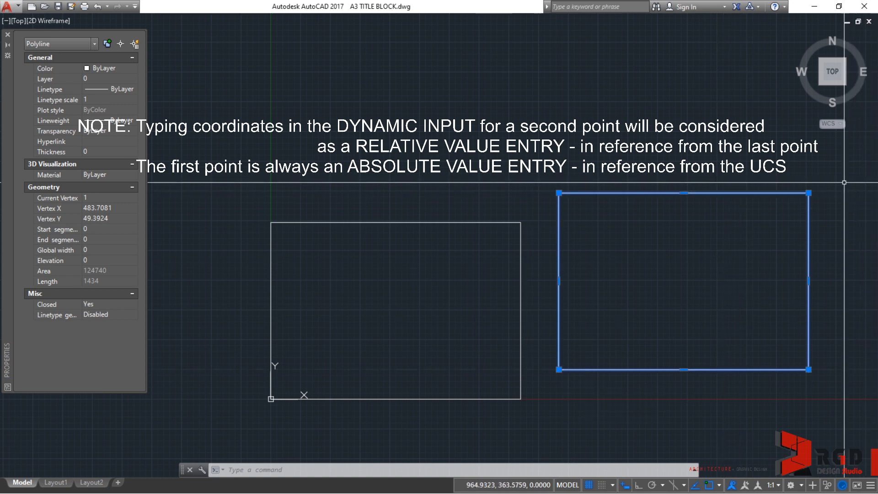
pyautogui.moveTo(808, 193)
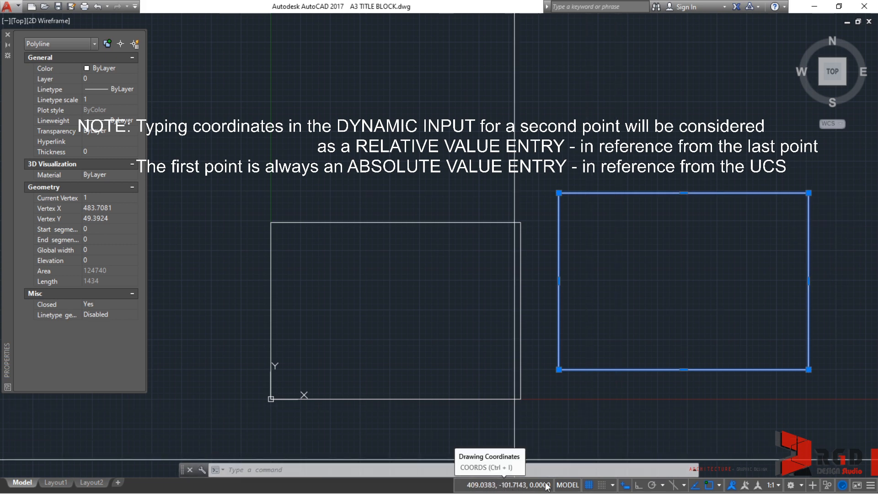
# Hide the drawing coordinates readout, and close the rectangle's properties with the selection cleared
pyautogui.click(870, 484)
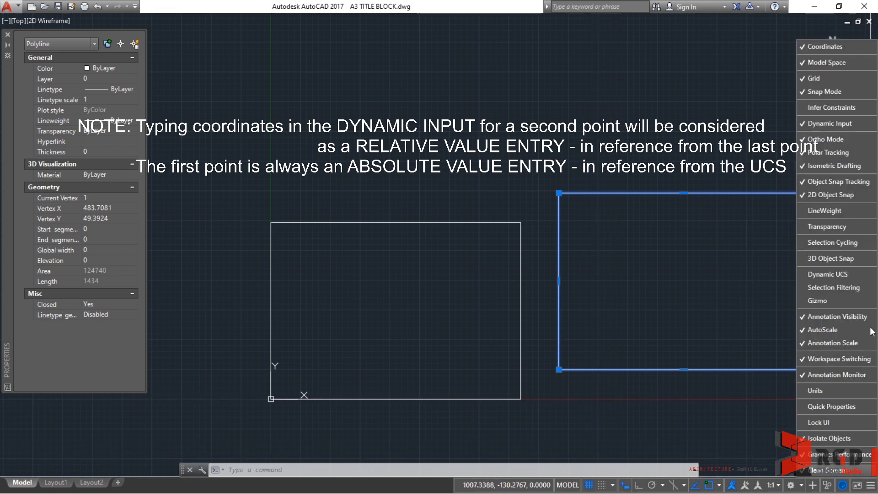
pyautogui.click(803, 45)
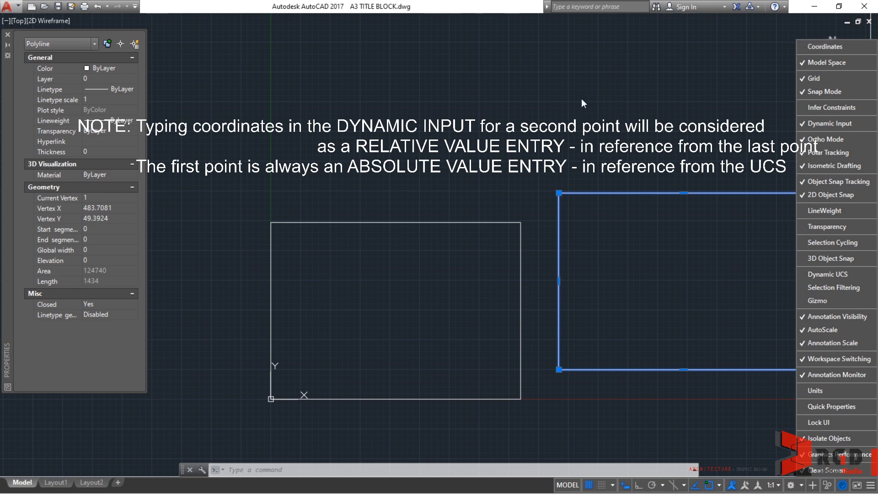
pyautogui.click(540, 133)
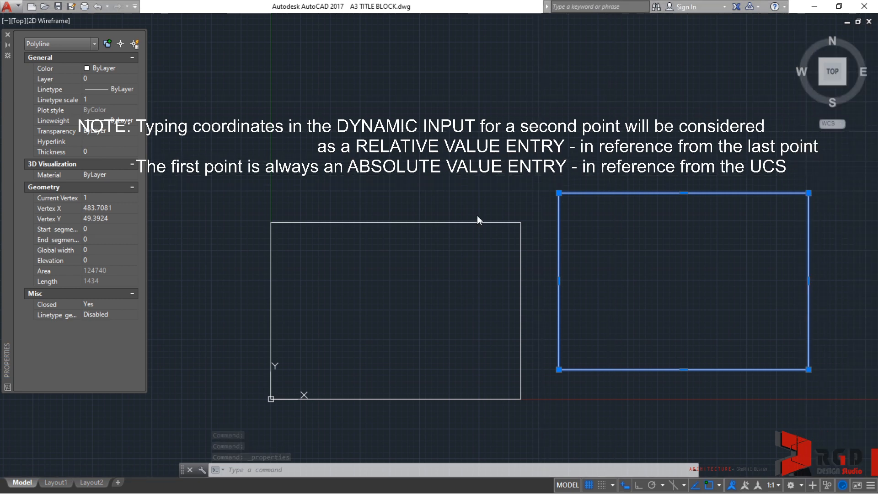
pyautogui.click(8, 35)
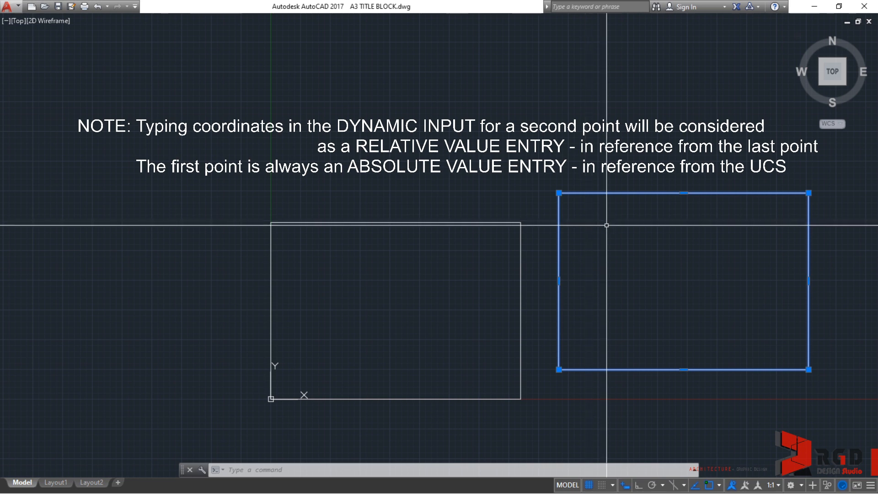
pyautogui.press('Escape')
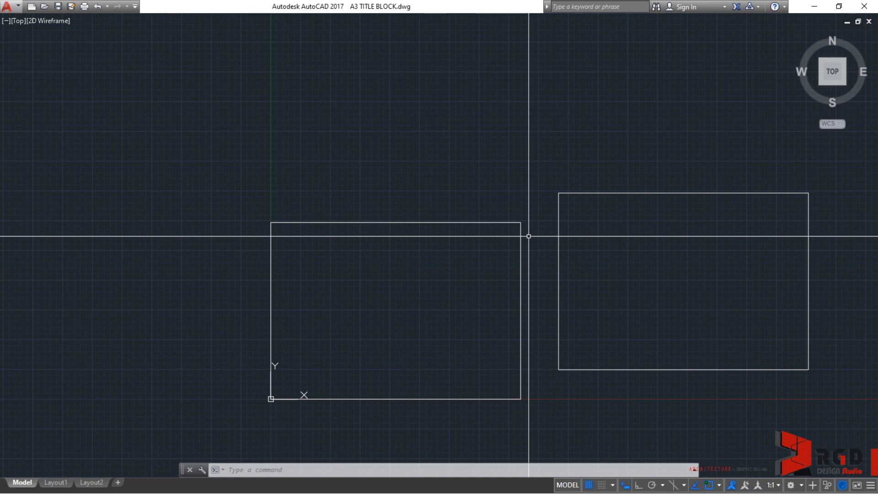
# Draw a rectangle from a point above the sheet outline's upper edge to the absolute coordinate 420,297
pyautogui.write('rec')
pyautogui.press('Return')
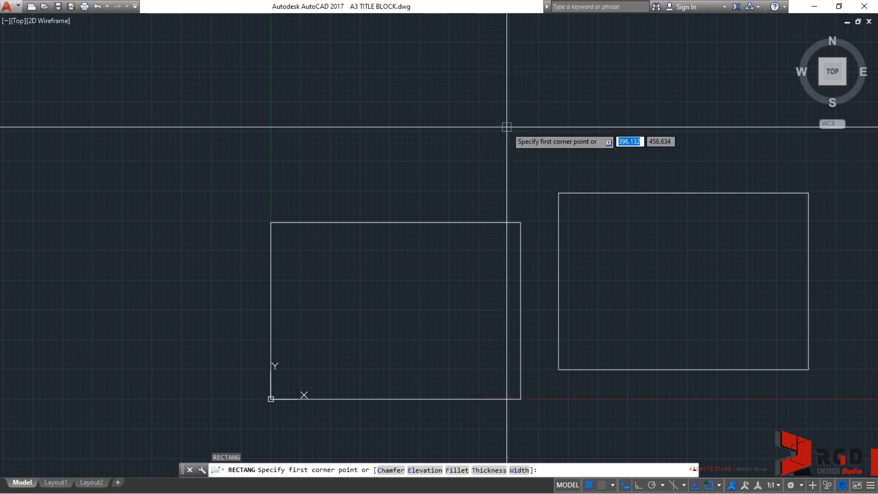
pyautogui.click(484, 150)
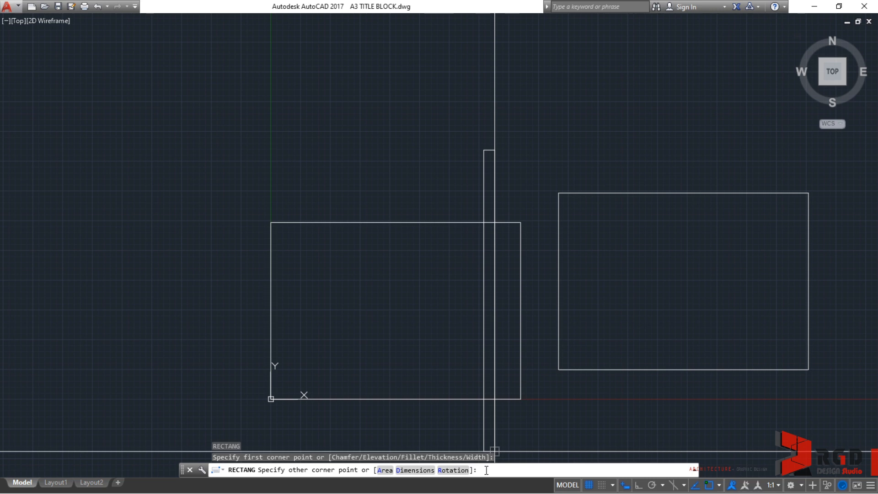
pyautogui.write('420,297')
pyautogui.press('Return')
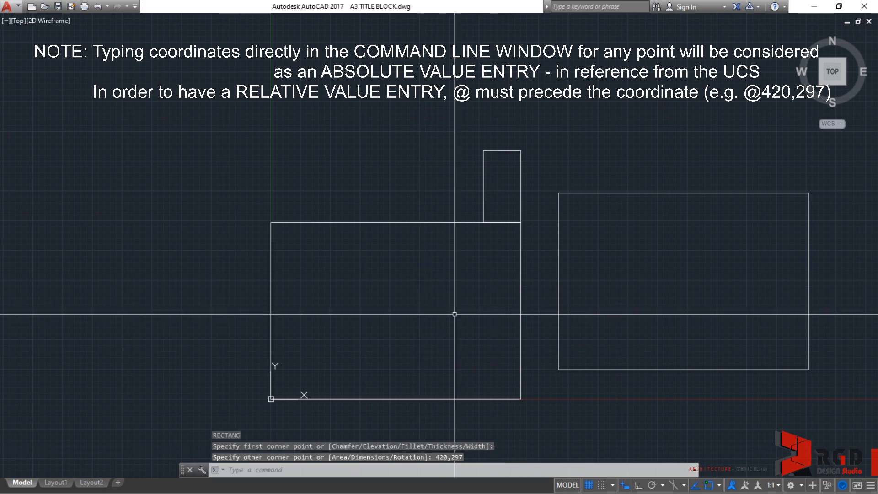
pyautogui.write('rec')
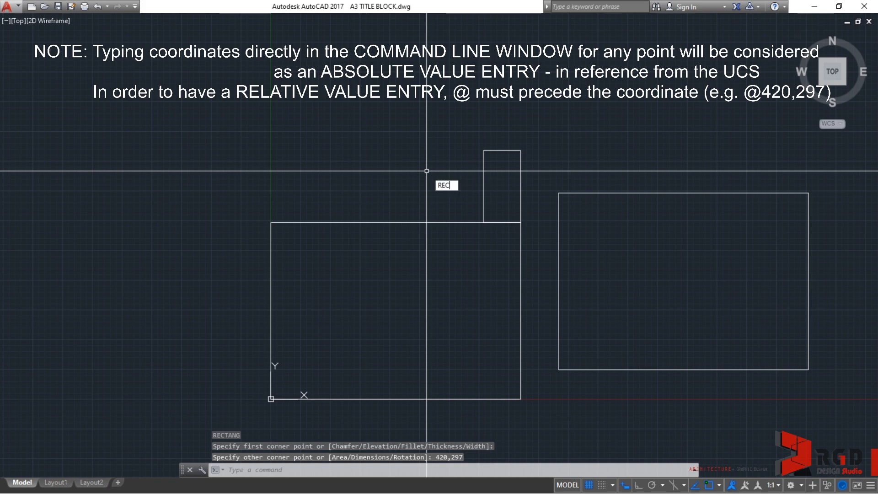
pyautogui.press('Return')
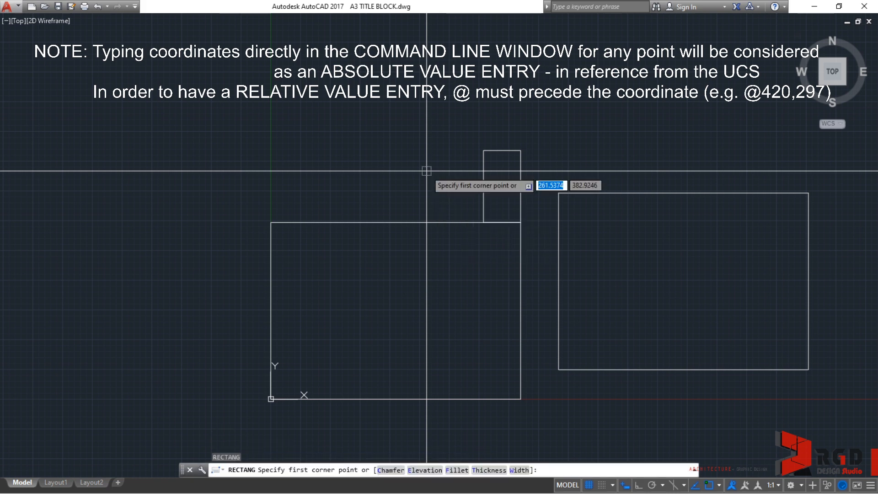
pyautogui.click(309, 185)
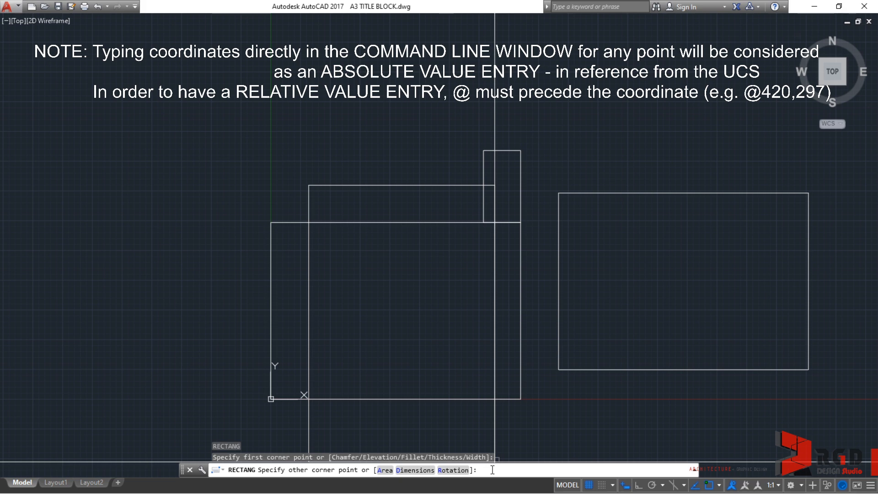
pyautogui.write('@420,297')
pyautogui.press('Return')
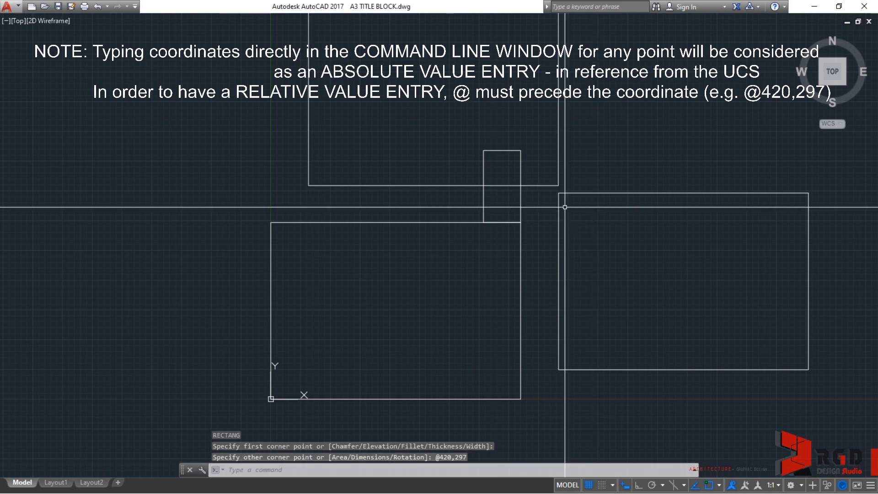
pyautogui.scroll(-2, 559, 201)
pyautogui.moveTo(577, 179); pyautogui.dragTo(570, 203, button='middle')
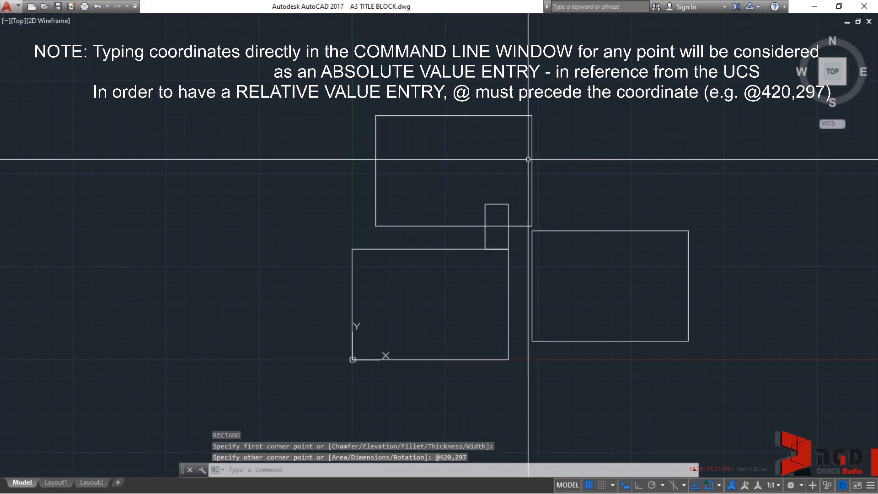